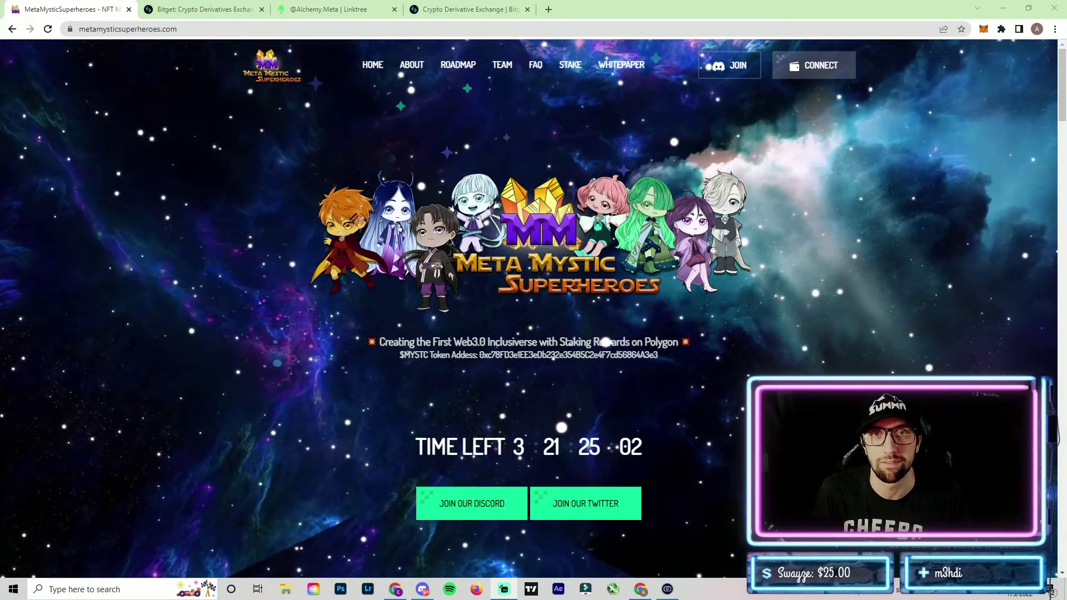
Step: Open the MetaMask wallet popup from the browser toolbar to check its MATIC balance
{"action": "left_click", "coordinate": [984, 29]}
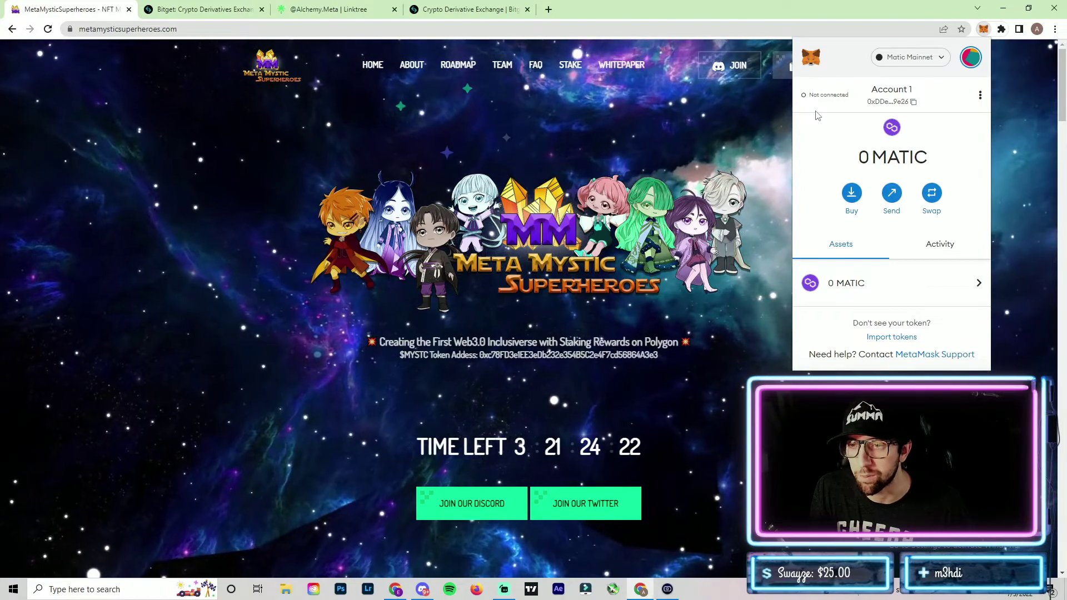
{"action": "left_click", "coordinate": [847, 196]}
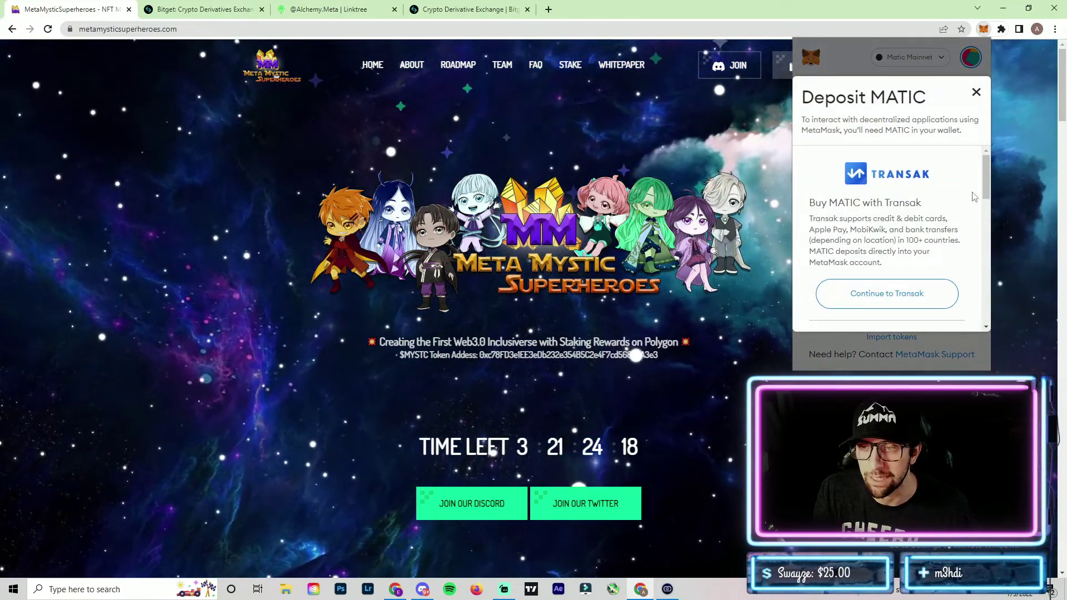
{"action": "left_click_drag", "start_coordinate": [983, 188], "coordinate": [983, 318]}
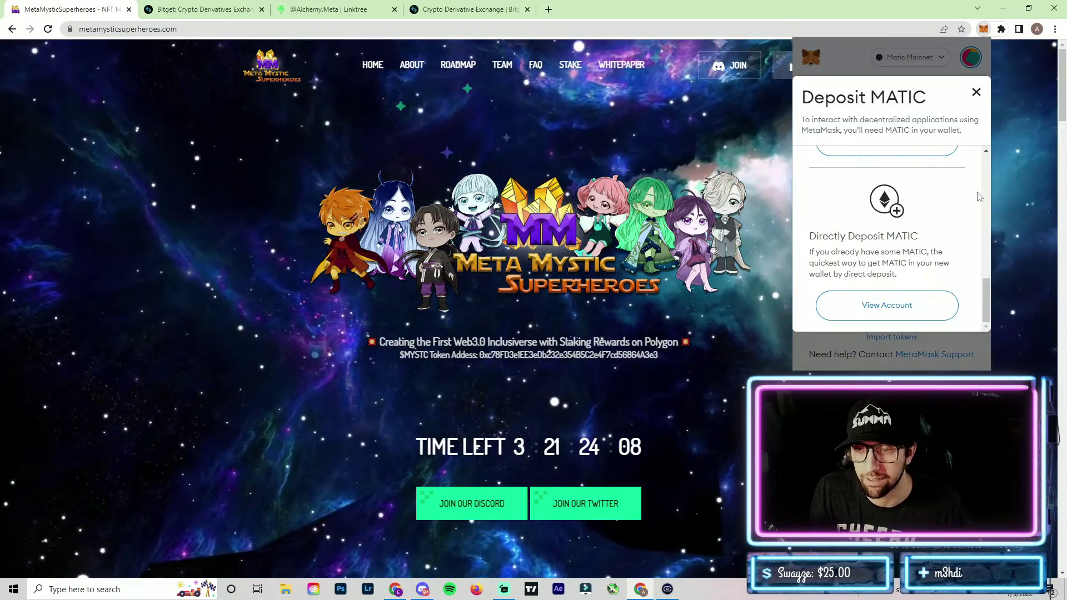
{"action": "left_click_drag", "start_coordinate": [983, 313], "coordinate": [986, 172]}
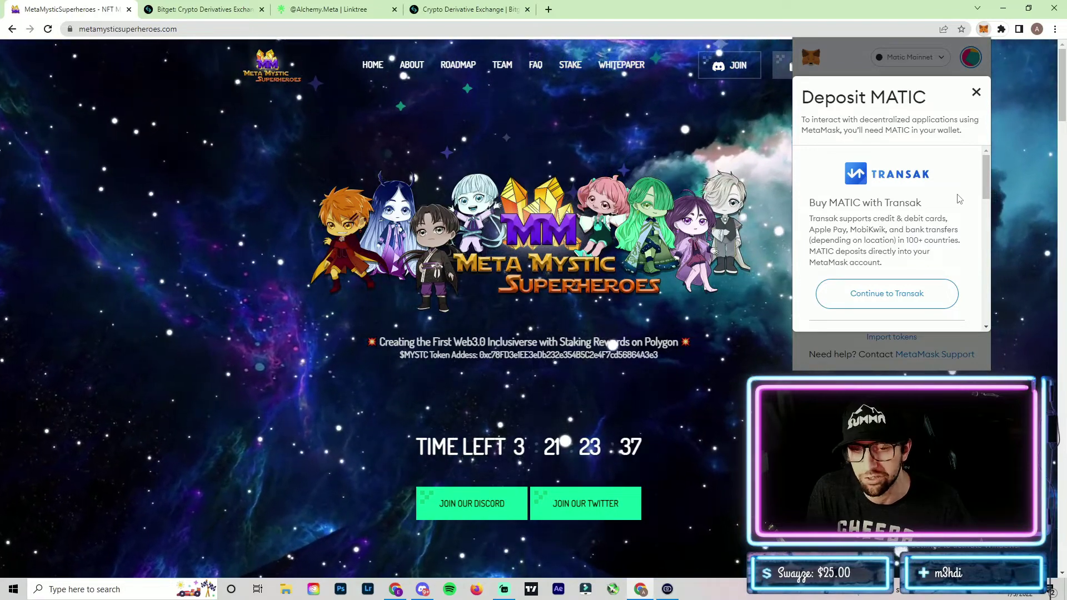
{"action": "scroll", "coordinate": [959, 211], "scroll_direction": "down", "scroll_amount": 3}
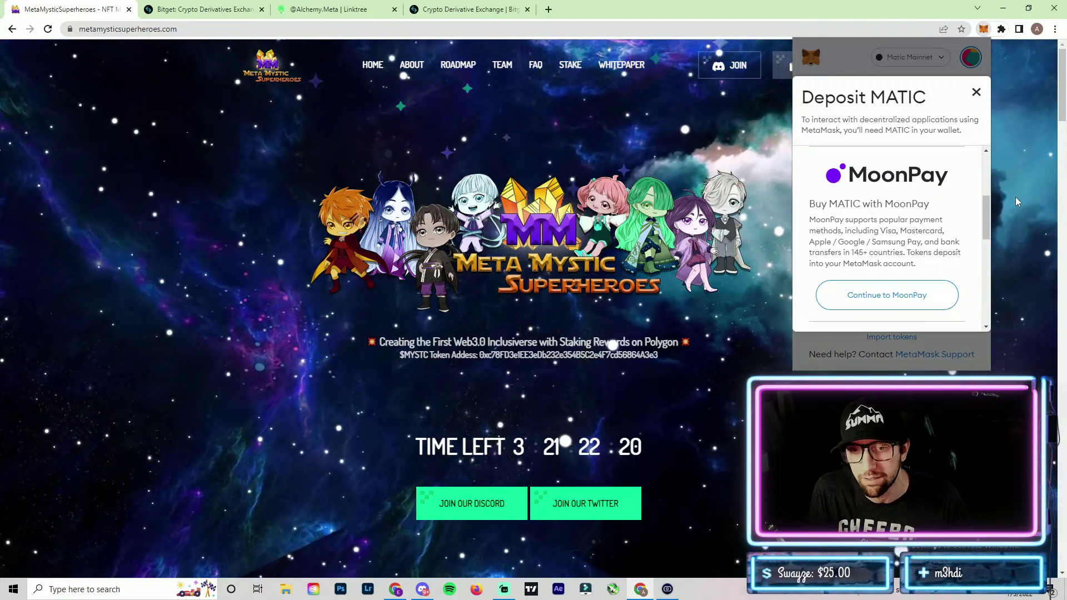
{"action": "left_click", "coordinate": [976, 92]}
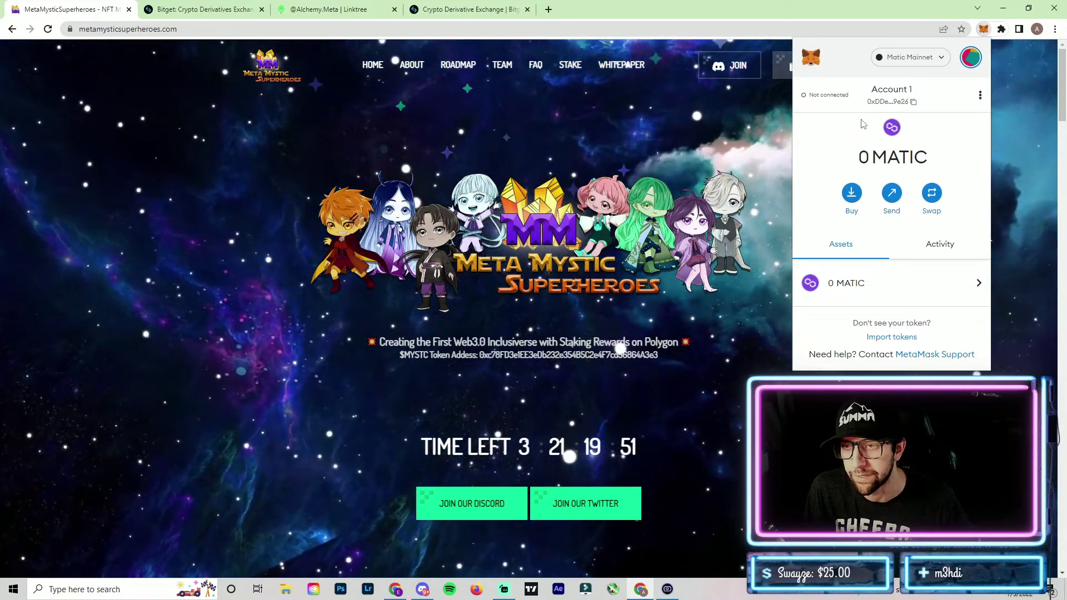
{"action": "key", "text": "ctrl+3"}
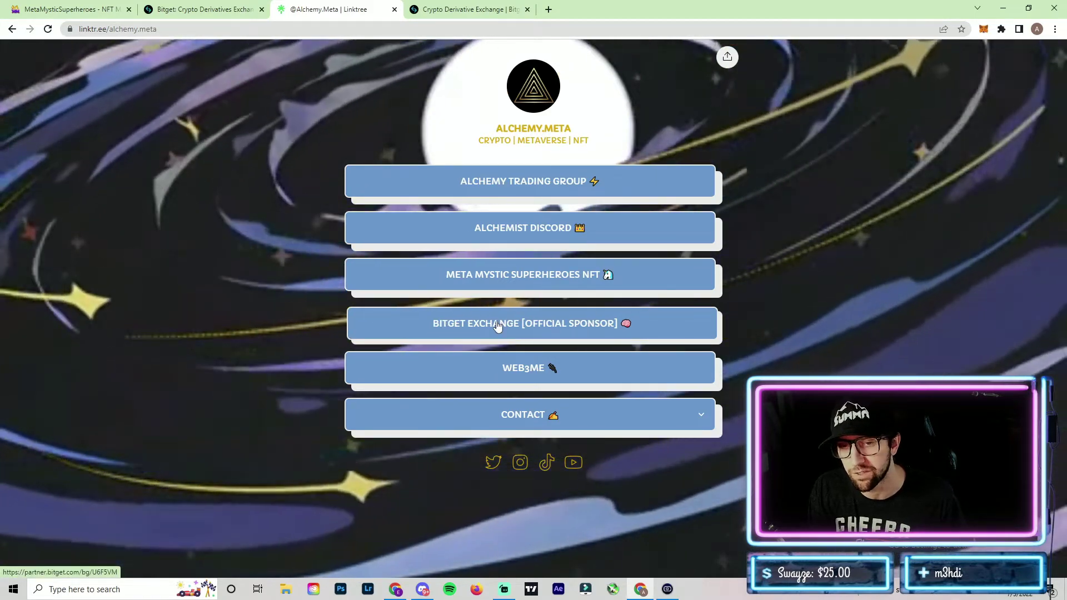
Step: Switch from Linktree to the Bitget referral sign-up tab with code 6qhn prefilled
{"action": "key", "text": "ctrl+Tab"}
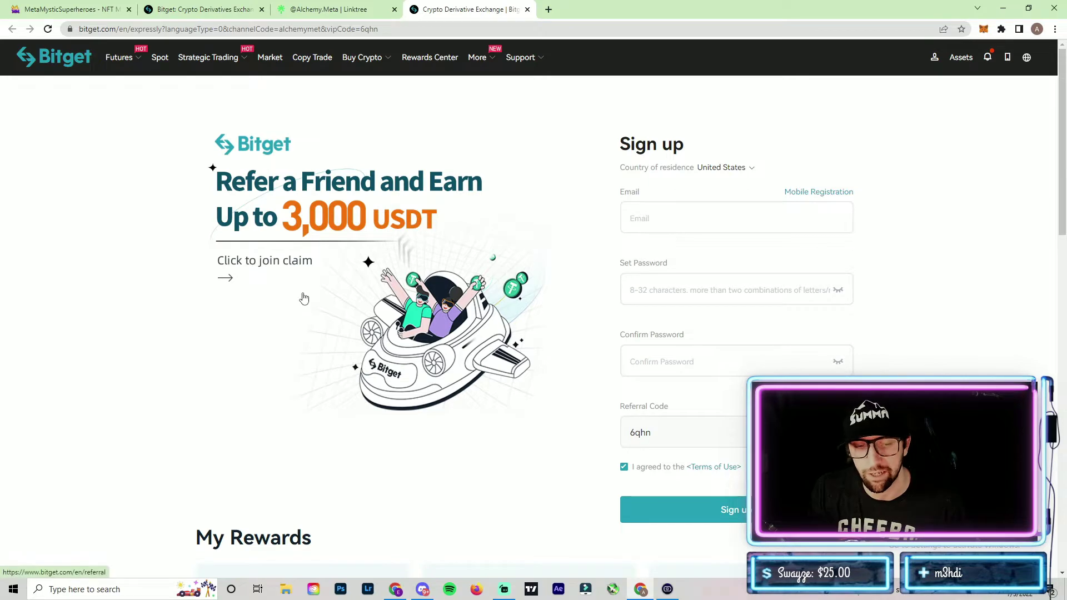
Step: Browse the sign-up rewards, then go to the Bitget home page and show the Buy Crypto options
{"action": "scroll", "coordinate": [209, 269], "scroll_direction": "down", "scroll_amount": 1}
{"action": "scroll", "coordinate": [152, 253], "scroll_direction": "down", "scroll_amount": 3}
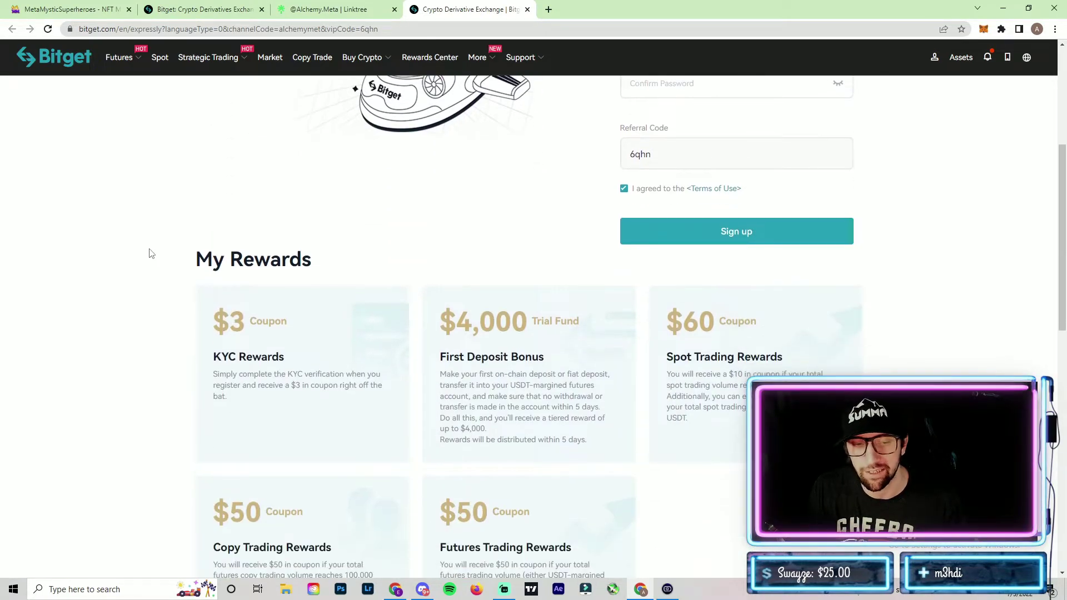
{"action": "scroll", "coordinate": [147, 254], "scroll_direction": "down", "scroll_amount": 1}
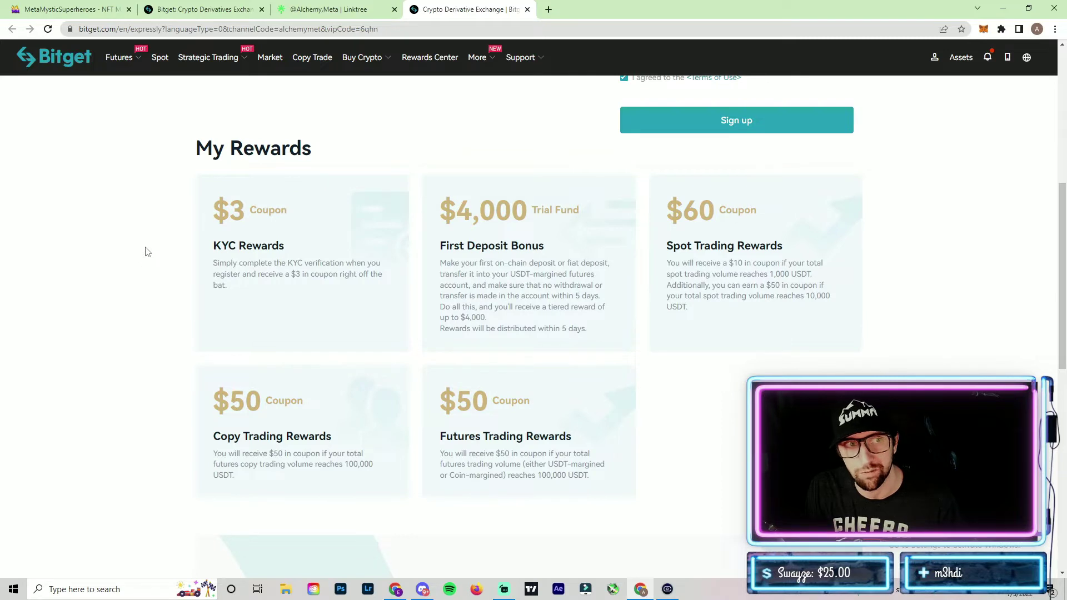
{"action": "scroll", "coordinate": [148, 252], "scroll_direction": "up", "scroll_amount": 3}
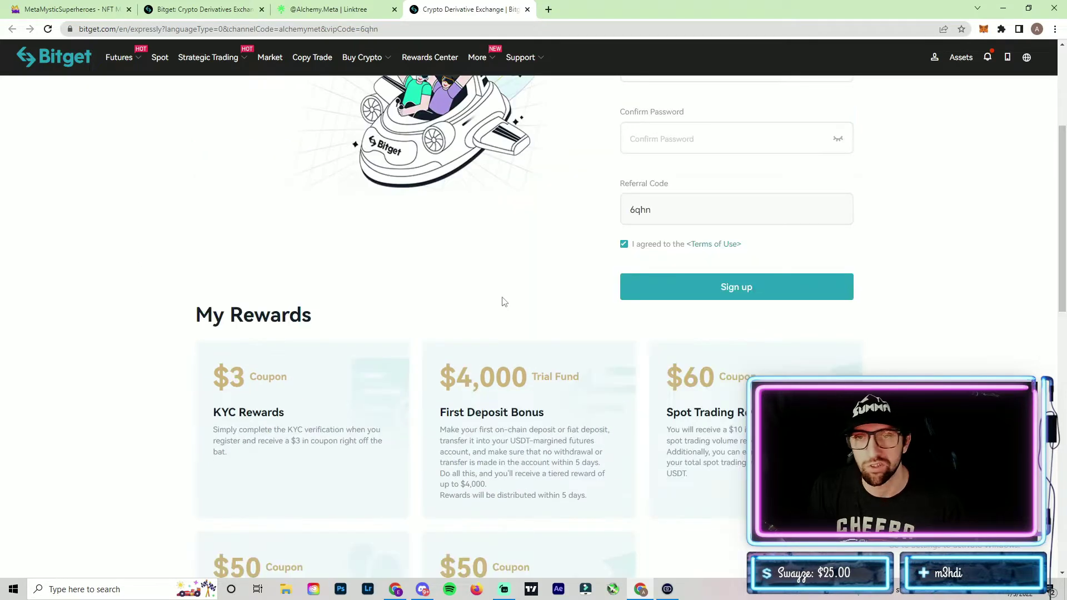
{"action": "scroll", "coordinate": [493, 263], "scroll_direction": "down", "scroll_amount": 1}
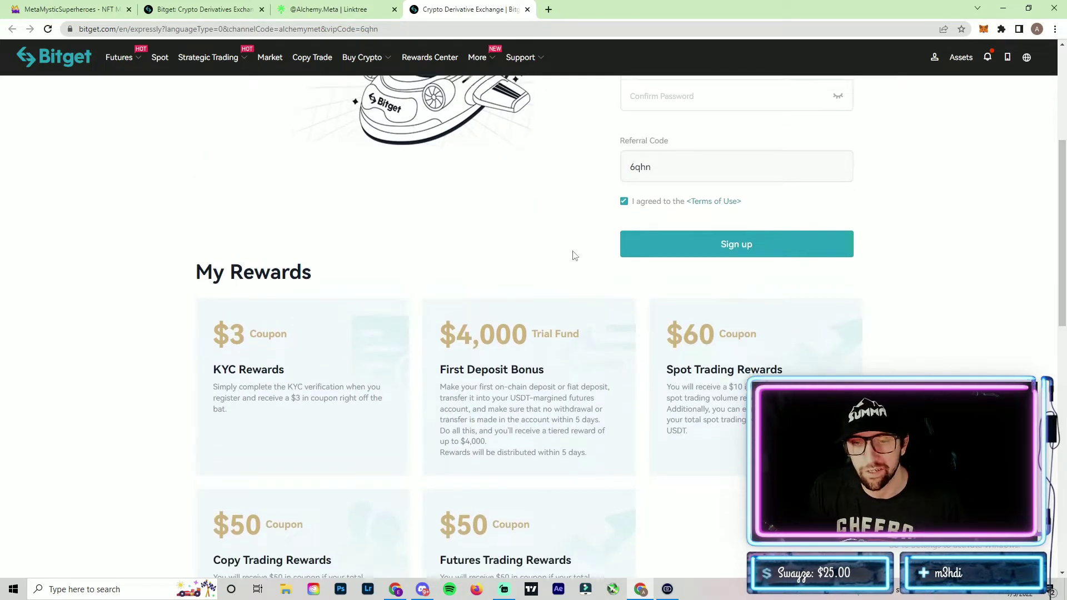
{"action": "scroll", "coordinate": [577, 260], "scroll_direction": "up", "scroll_amount": 3}
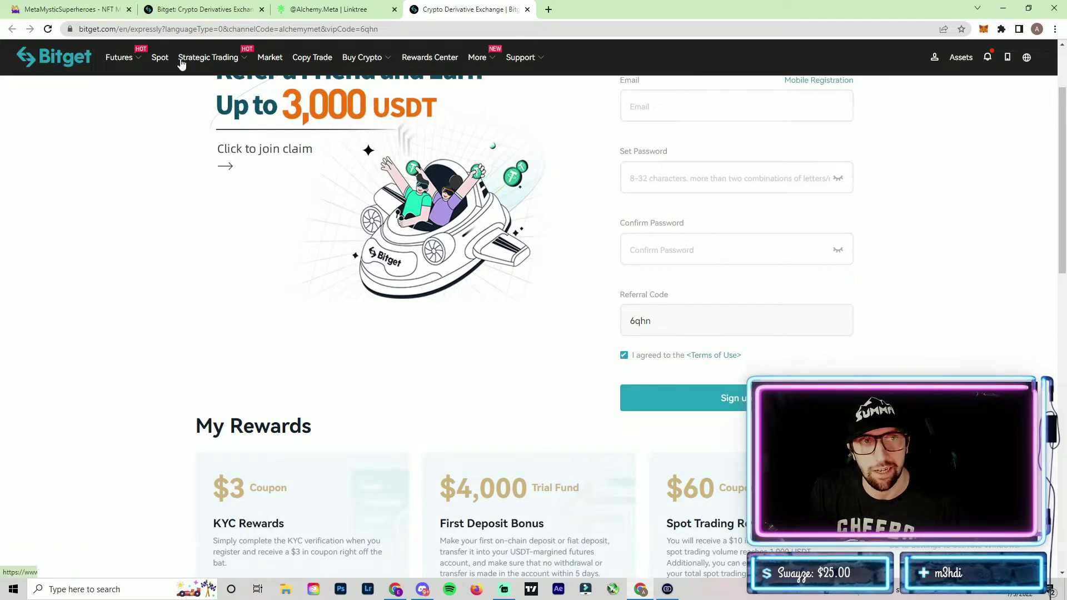
{"action": "left_click", "coordinate": [195, 10]}
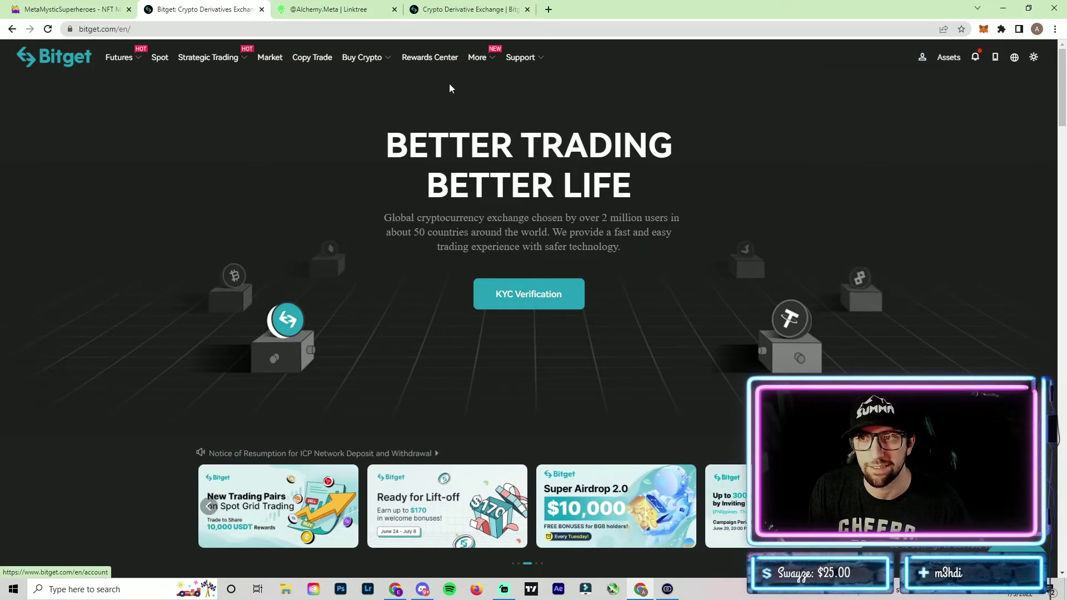
{"action": "mouse_move", "coordinate": [350, 64]}
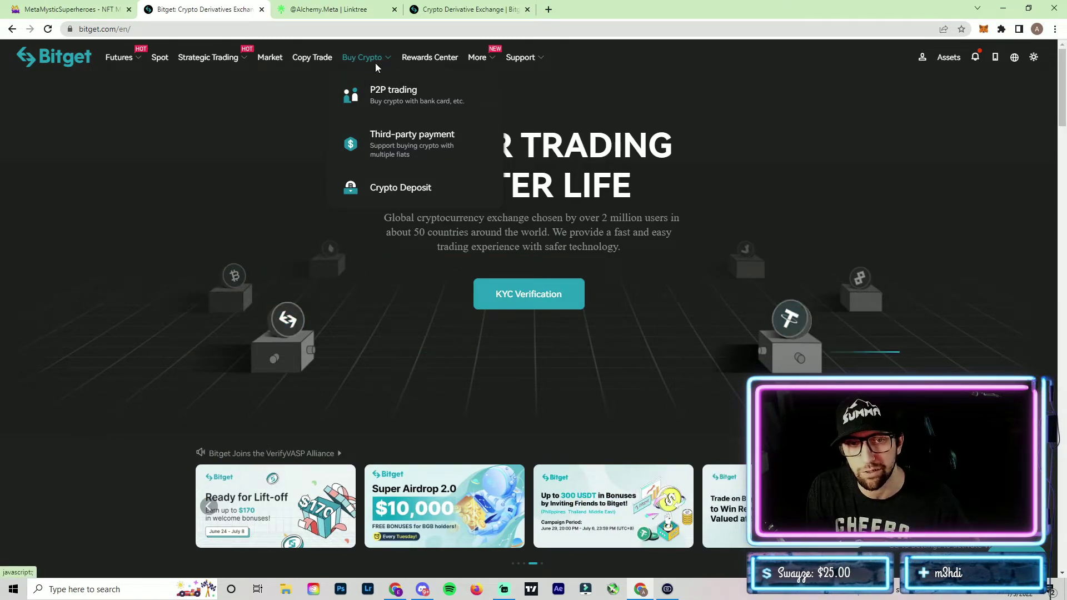
Step: Start a third-party payment purchase with USDT as the coin to receive
{"action": "left_click", "coordinate": [388, 151]}
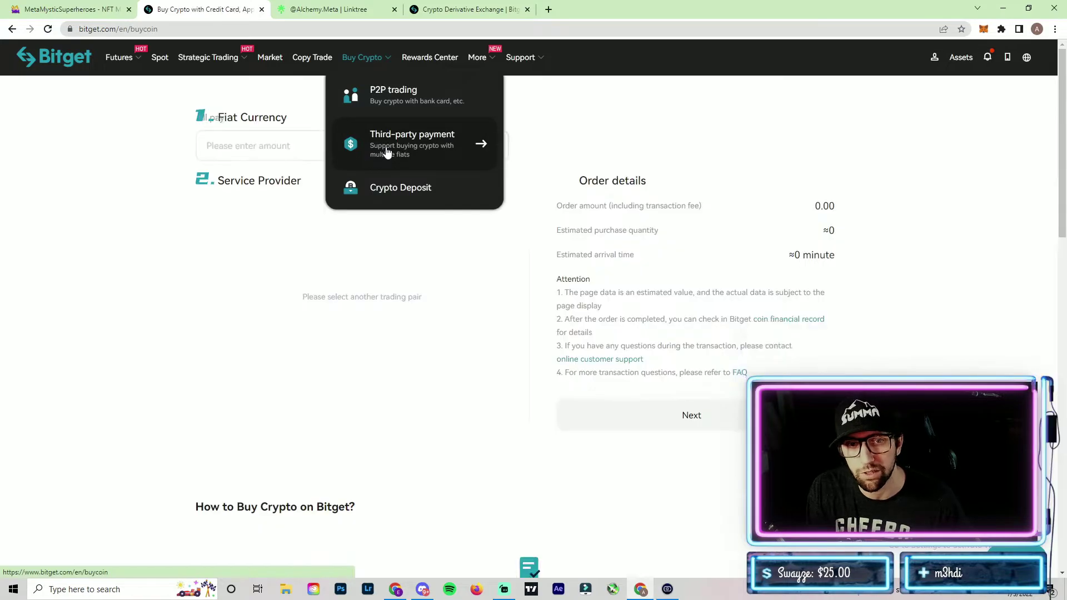
{"action": "left_click", "coordinate": [289, 166]}
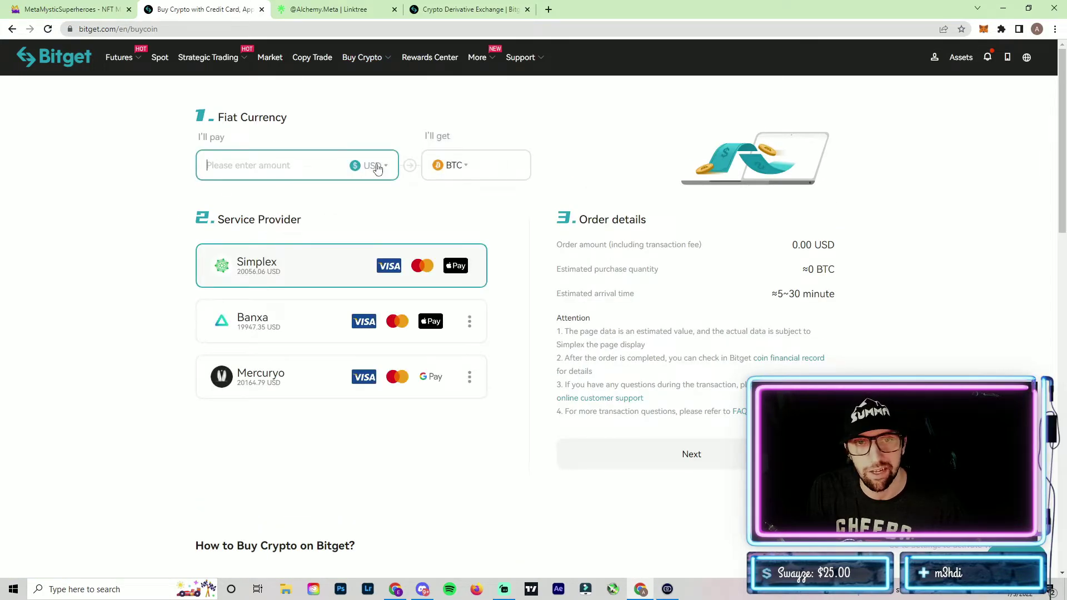
{"action": "left_click", "coordinate": [453, 165]}
{"action": "scroll", "coordinate": [471, 233], "scroll_direction": "down", "scroll_amount": 2}
{"action": "scroll", "coordinate": [462, 233], "scroll_direction": "up", "scroll_amount": 2}
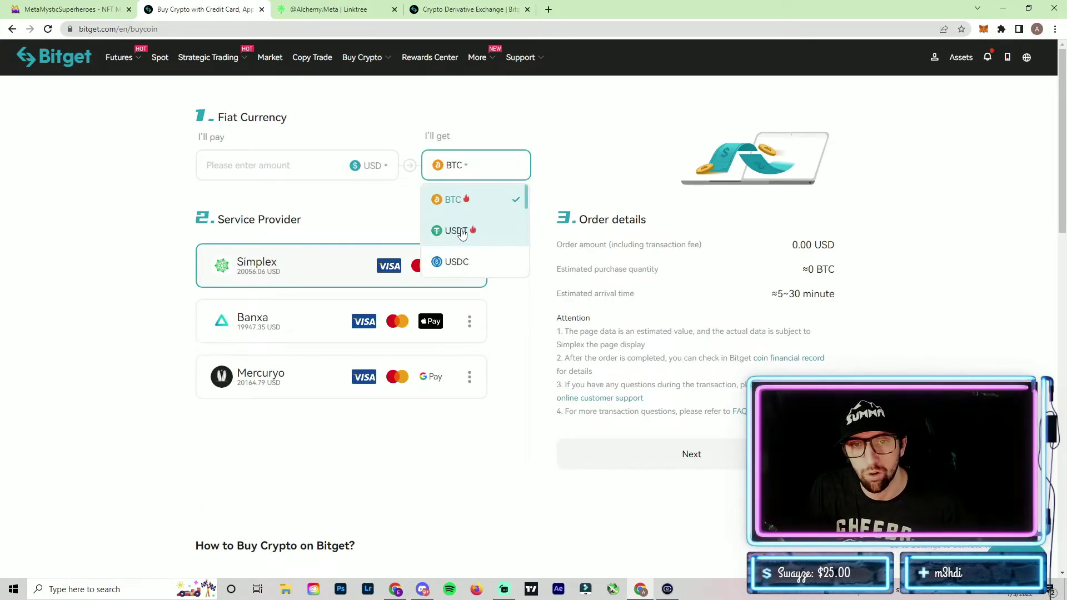
{"action": "left_click", "coordinate": [463, 234]}
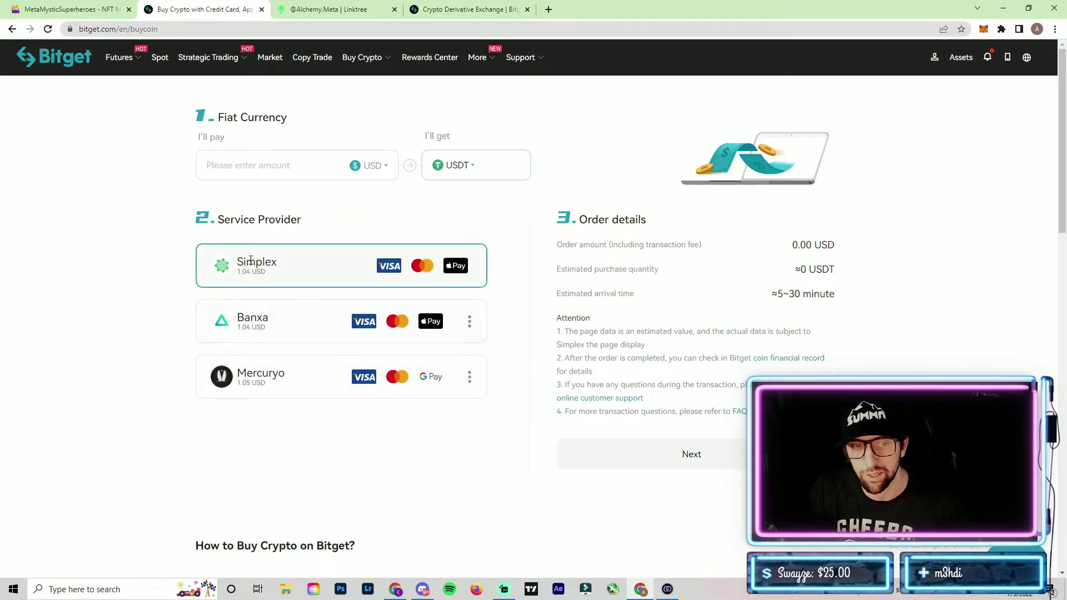
Step: Enter 200 USD to pay, quoted at about 192.31 USDT via Simplex
{"action": "left_click", "coordinate": [262, 168]}
{"action": "type", "text": "200"}
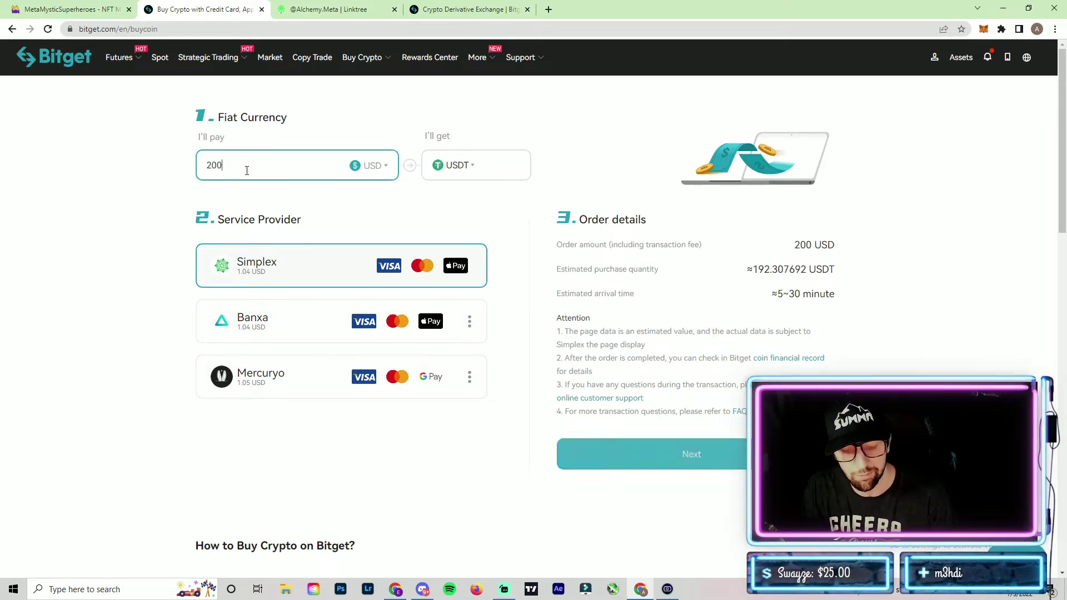
{"action": "left_click", "coordinate": [175, 195]}
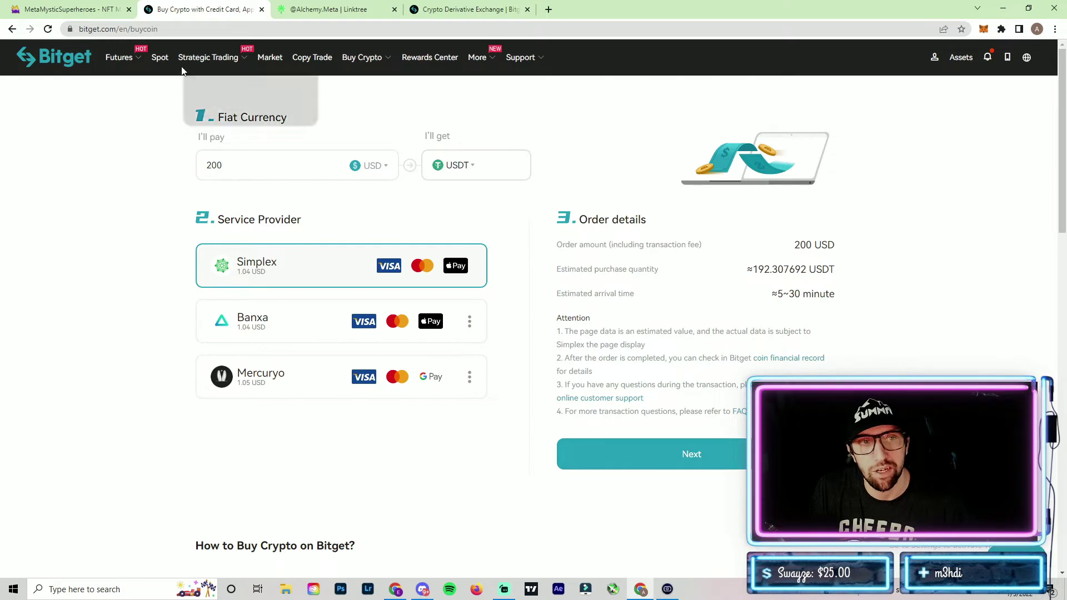
{"action": "left_click", "coordinate": [157, 58]}
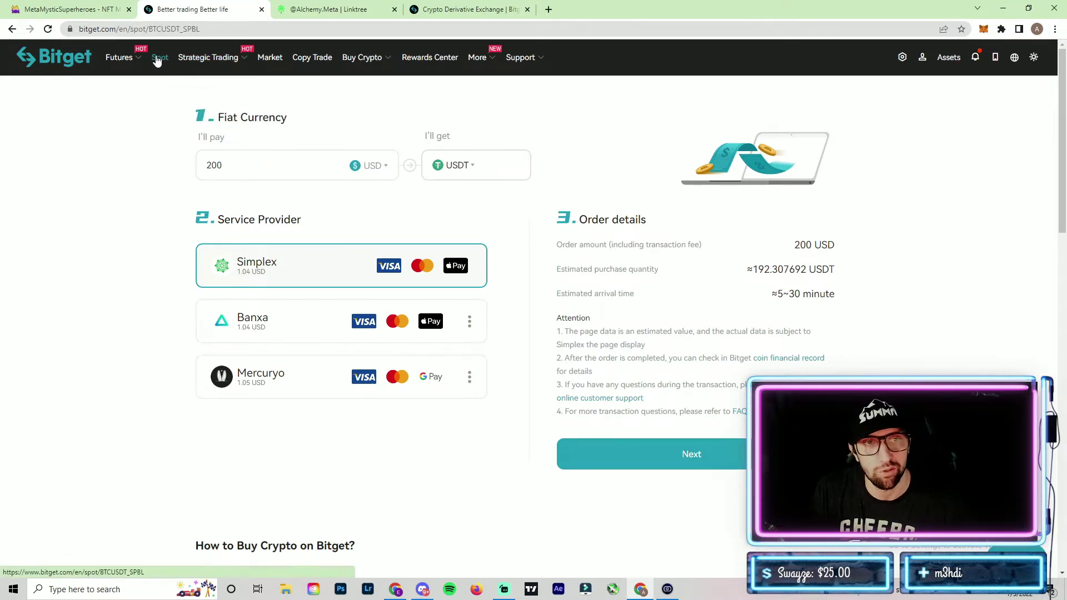
Step: Buy MATIC on MATIC/USDT with a market order using 14% of available USDT
{"action": "type", "text": "matic"}
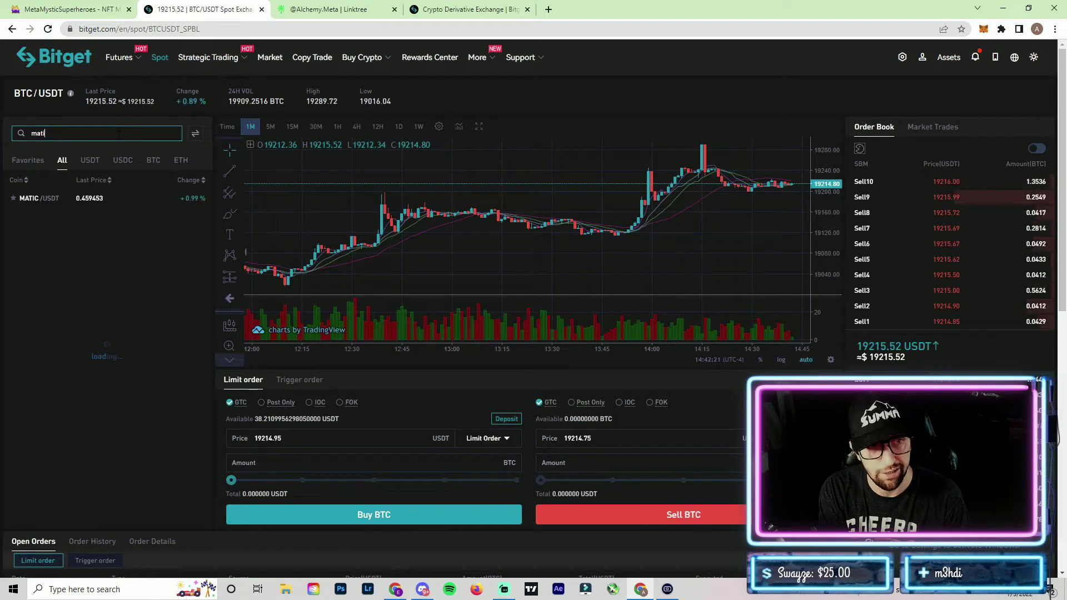
{"action": "left_click", "coordinate": [49, 199]}
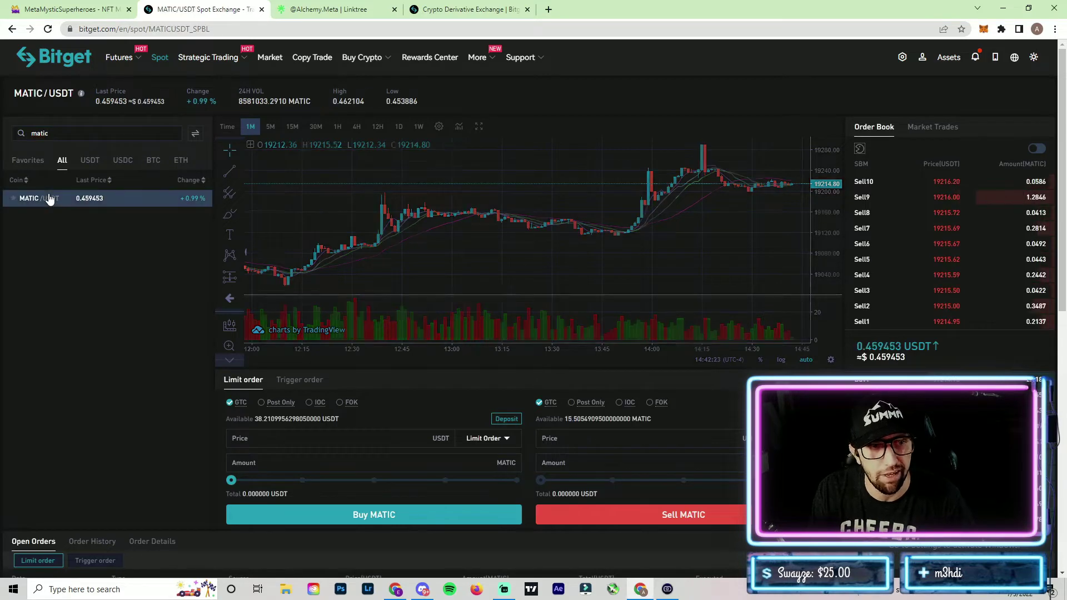
{"action": "left_click", "coordinate": [488, 438]}
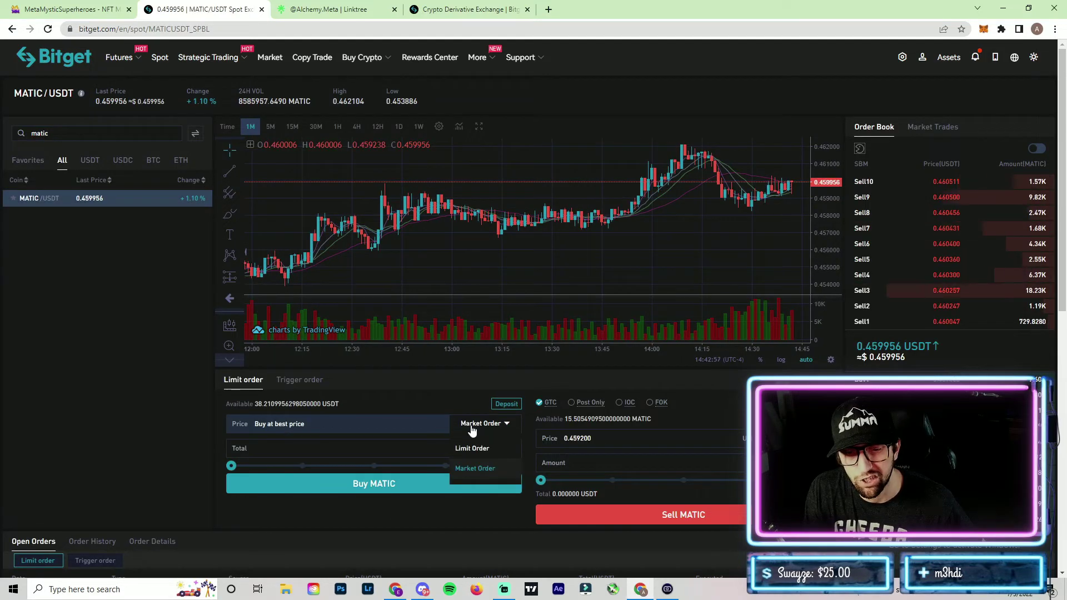
{"action": "left_click", "coordinate": [476, 463]}
{"action": "left_click", "coordinate": [474, 440]}
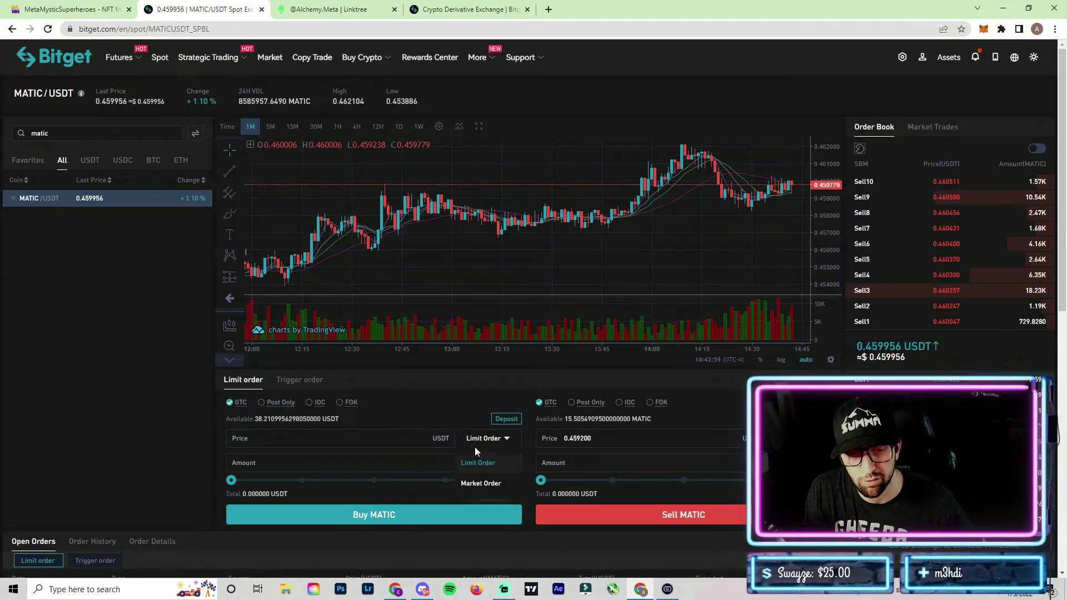
{"action": "left_click", "coordinate": [480, 483]}
{"action": "left_click_drag", "start_coordinate": [246, 469], "coordinate": [288, 467]}
{"action": "left_click", "coordinate": [315, 490]}
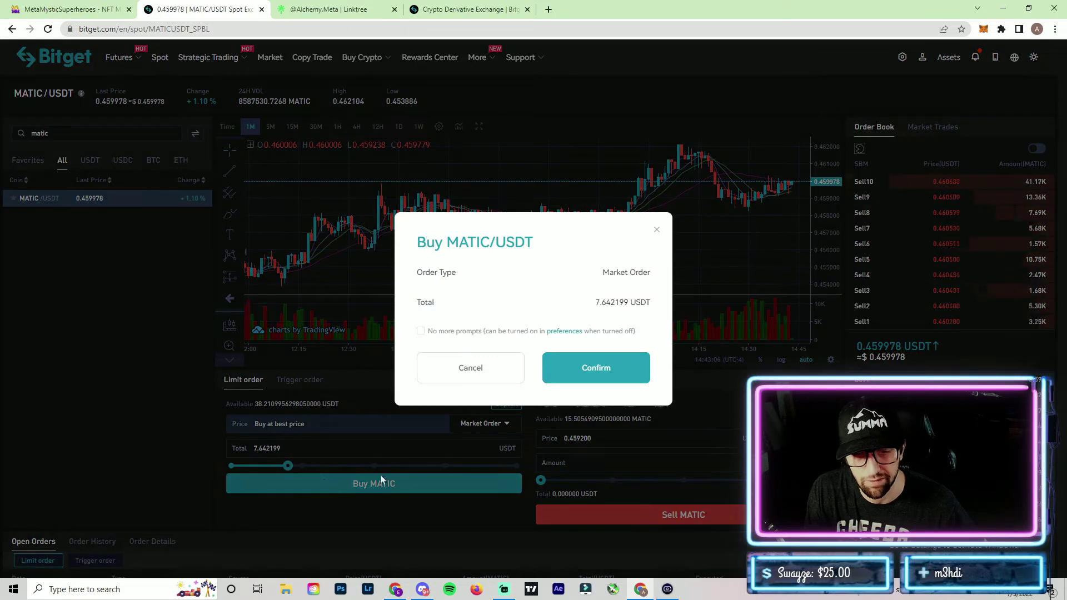
{"action": "left_click", "coordinate": [567, 368]}
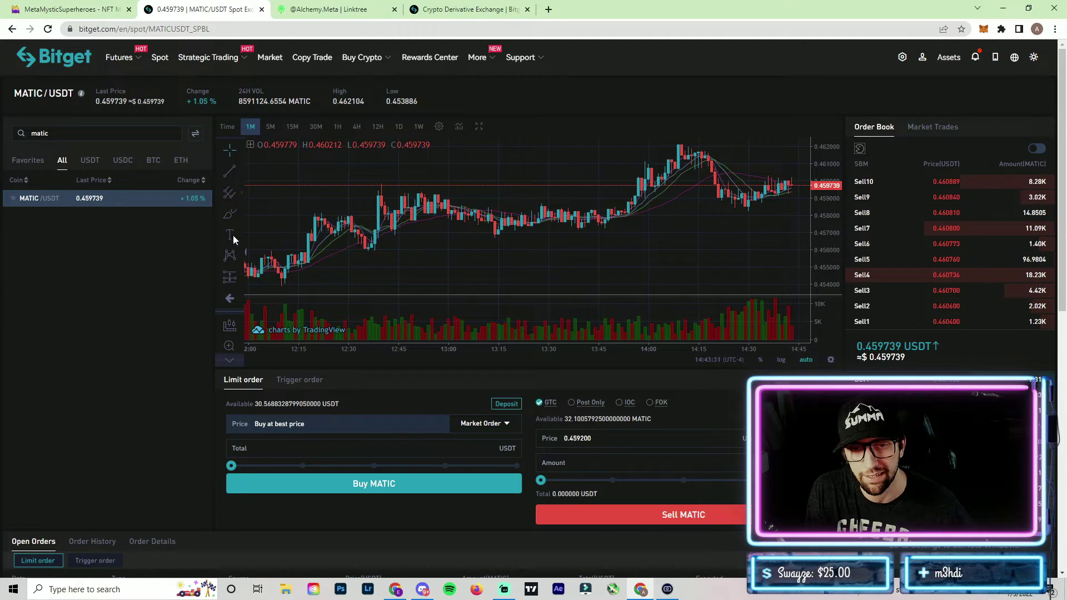
Step: Select the available MATIC balance figure, then go to the Withdraw page
{"action": "double_click", "coordinate": [598, 419]}
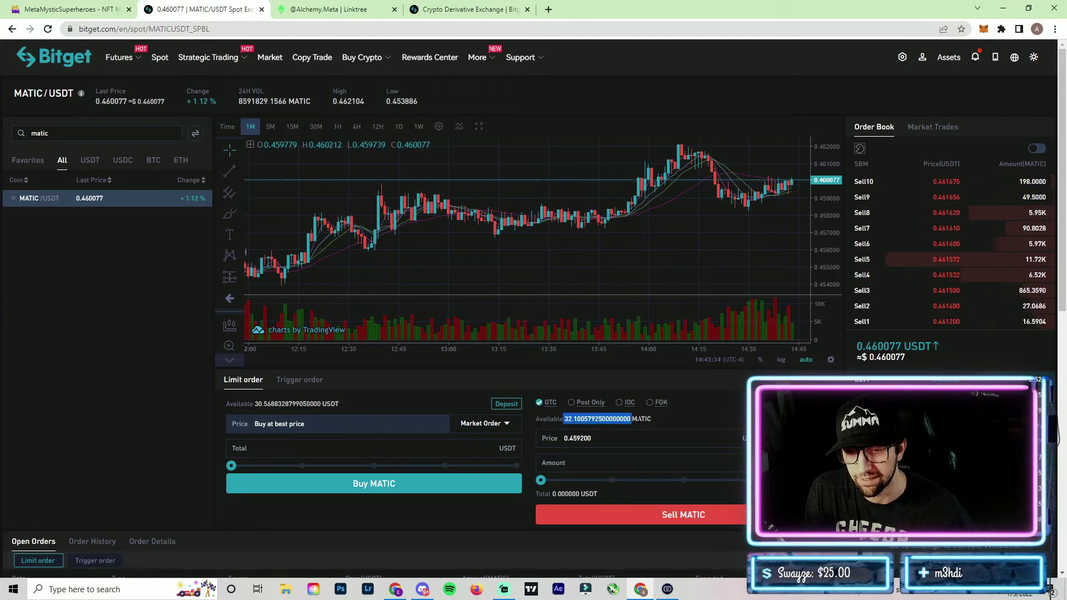
{"action": "left_click_drag", "start_coordinate": [564, 419], "coordinate": [661, 419]}
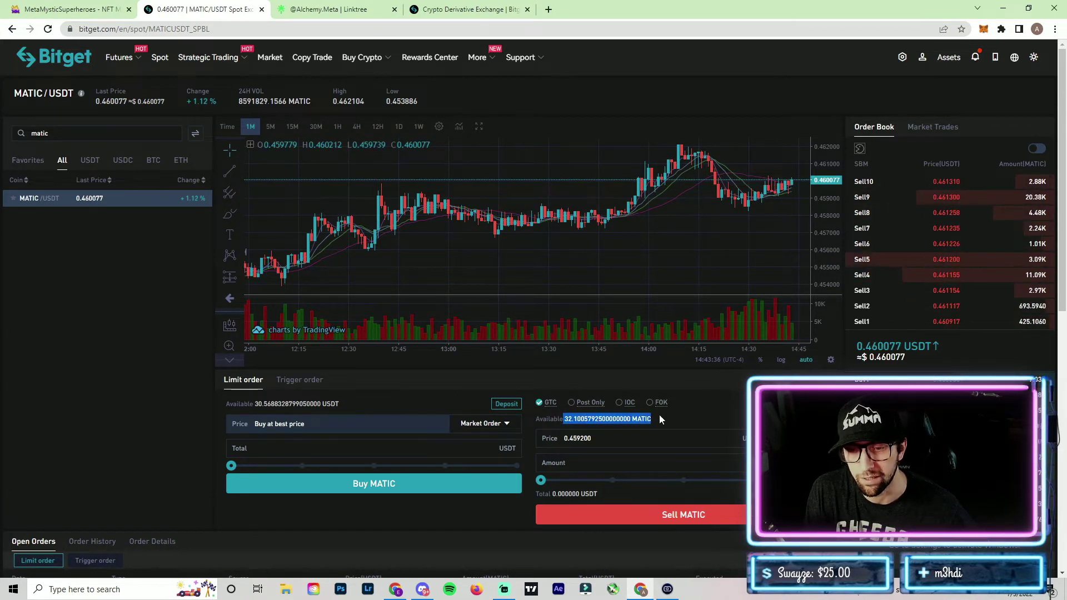
{"action": "mouse_move", "coordinate": [947, 60]}
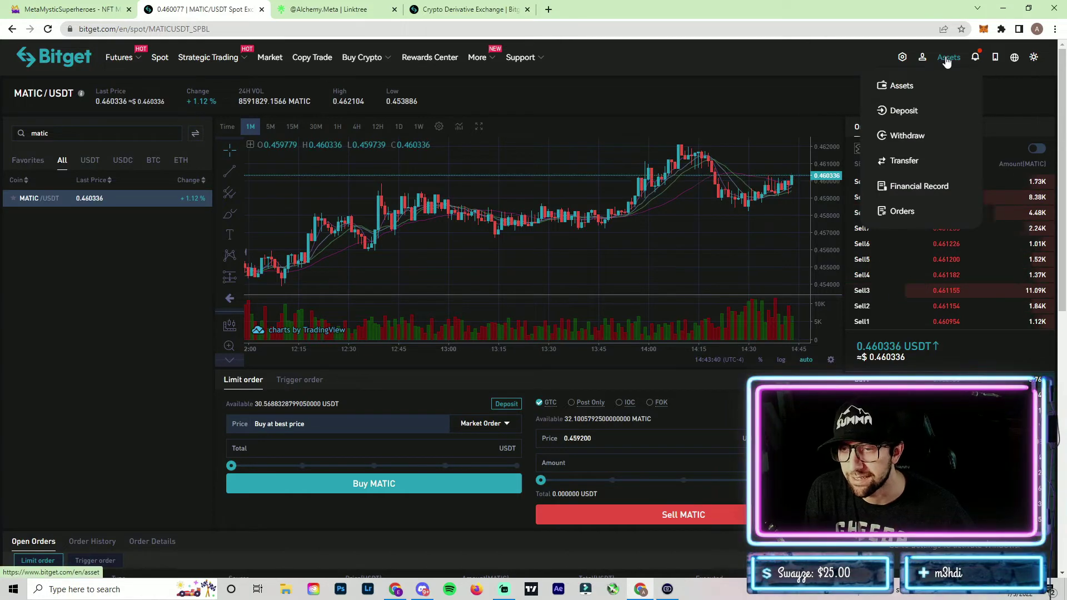
{"action": "left_click", "coordinate": [897, 136]}
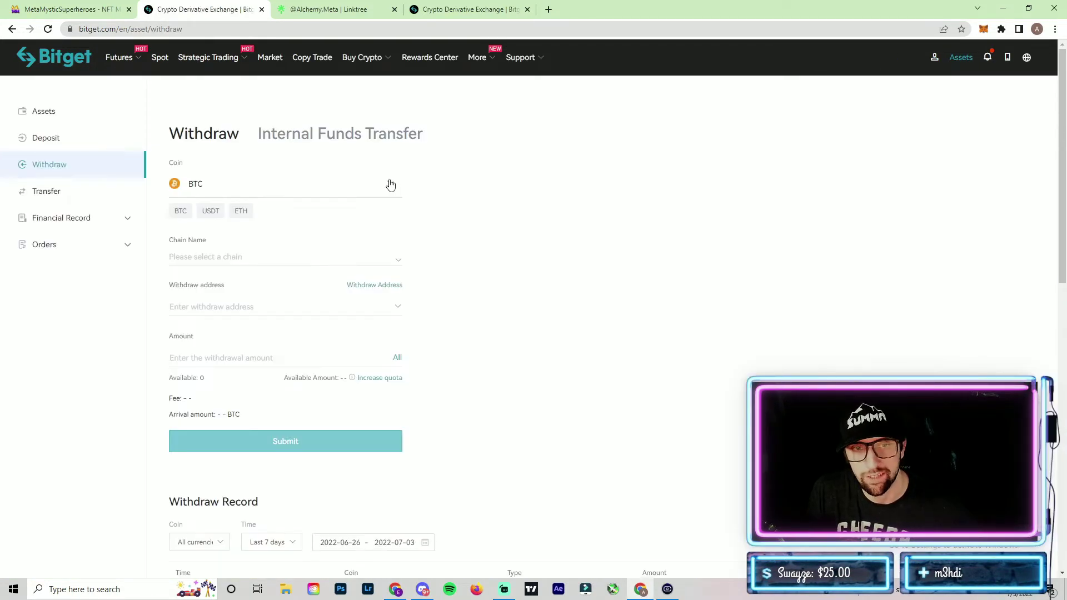
Step: Choose MATIC as the withdrawal coin on the MATIC(Polygon) chain
{"action": "left_click", "coordinate": [391, 185]}
{"action": "scroll", "coordinate": [289, 242], "scroll_direction": "down", "scroll_amount": 2}
{"action": "left_click", "coordinate": [266, 214]}
{"action": "type", "text": "matic"}
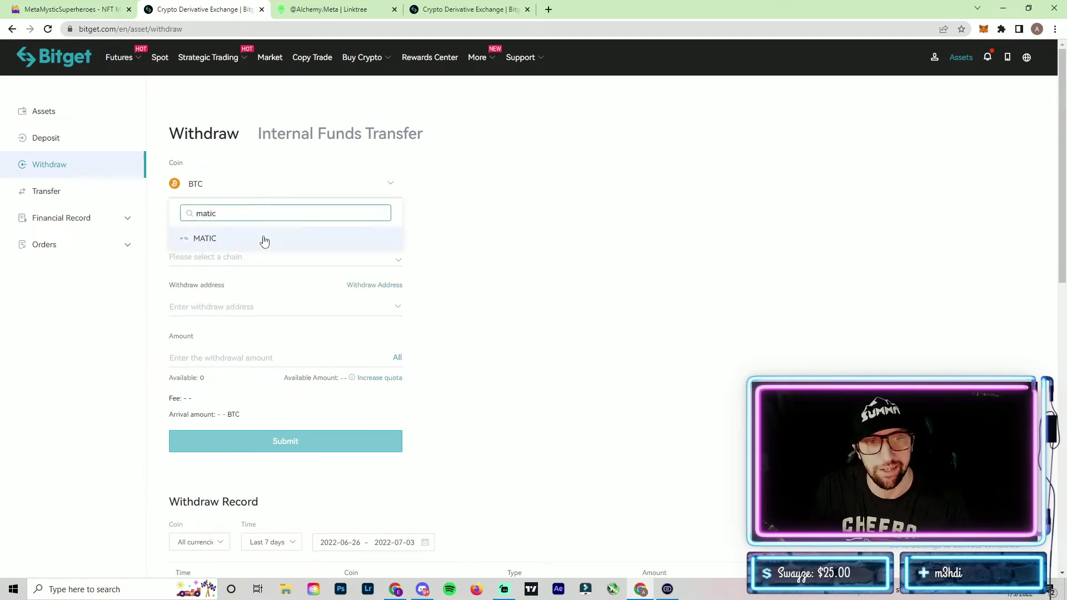
{"action": "left_click", "coordinate": [265, 235]}
{"action": "left_click", "coordinate": [299, 259]}
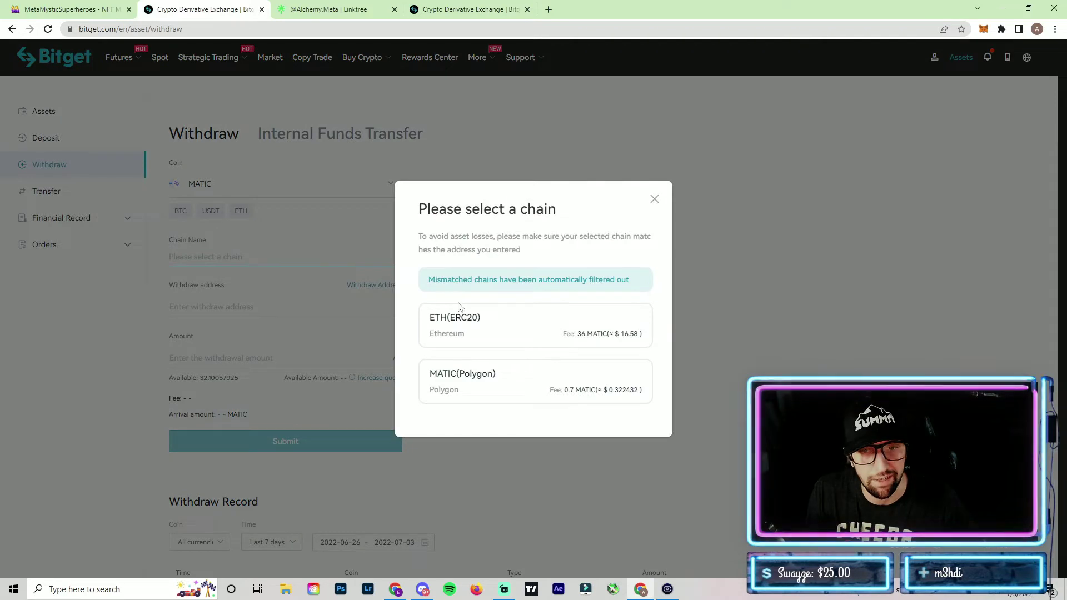
{"action": "left_click", "coordinate": [515, 391]}
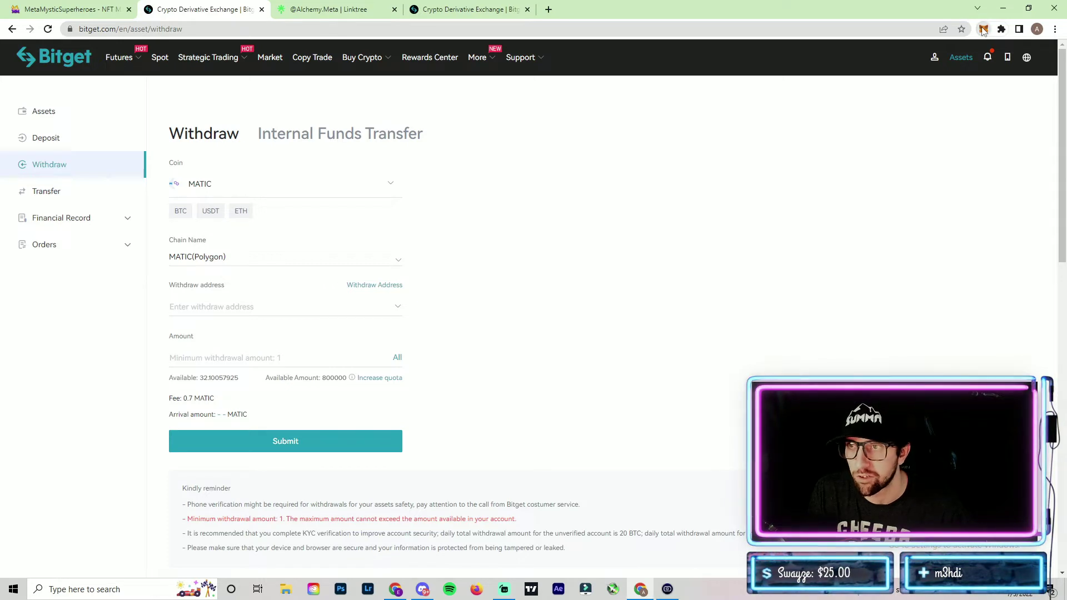
Step: Paste the MetaMask address as destination, enter amount 1, and submit the withdrawal
{"action": "mouse_move", "coordinate": [961, 57]}
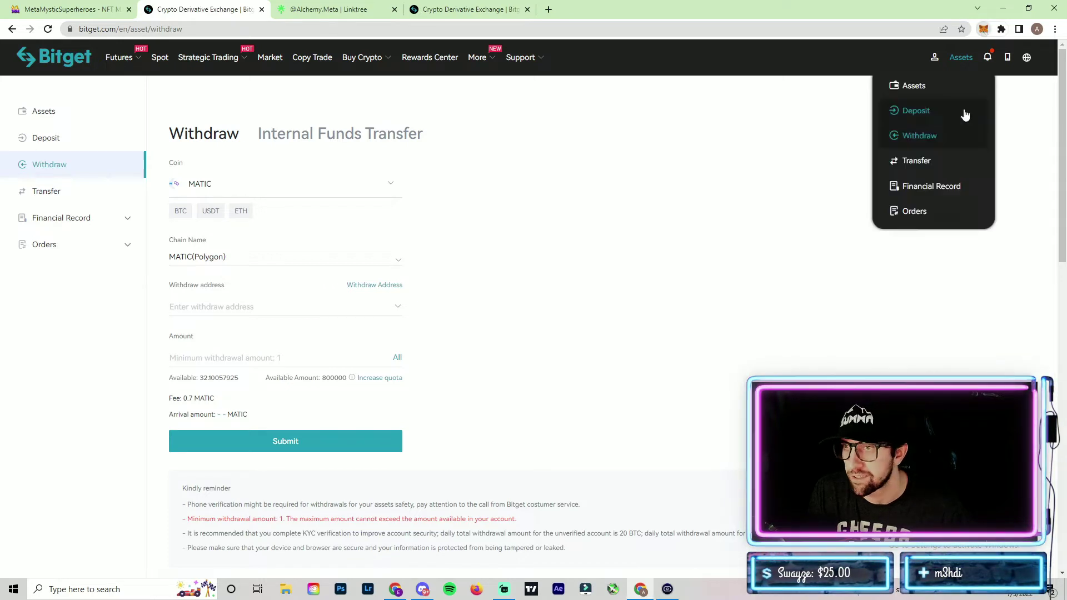
{"action": "left_click", "coordinate": [984, 29]}
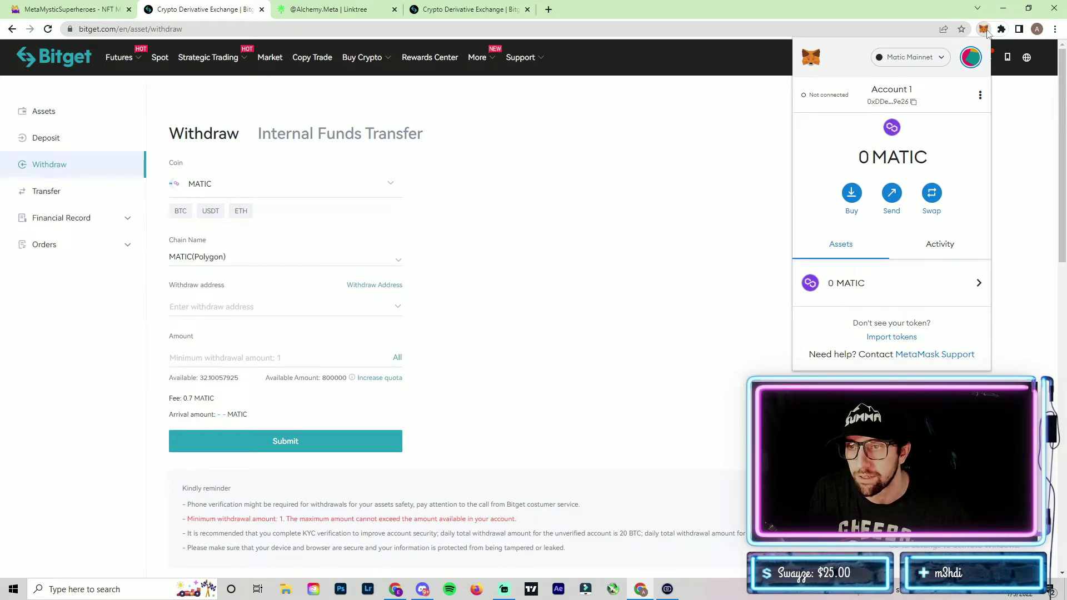
{"action": "left_click", "coordinate": [906, 106]}
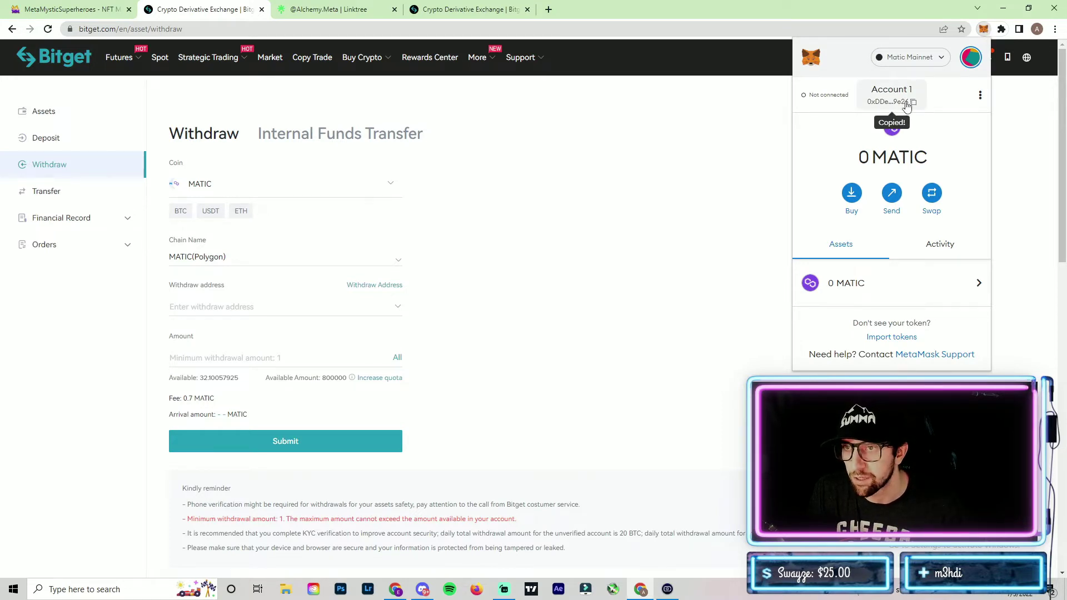
{"action": "left_click", "coordinate": [258, 308]}
{"action": "key", "text": "ctrl+v"}
{"action": "left_click", "coordinate": [270, 359]}
{"action": "type", "text": "1"}
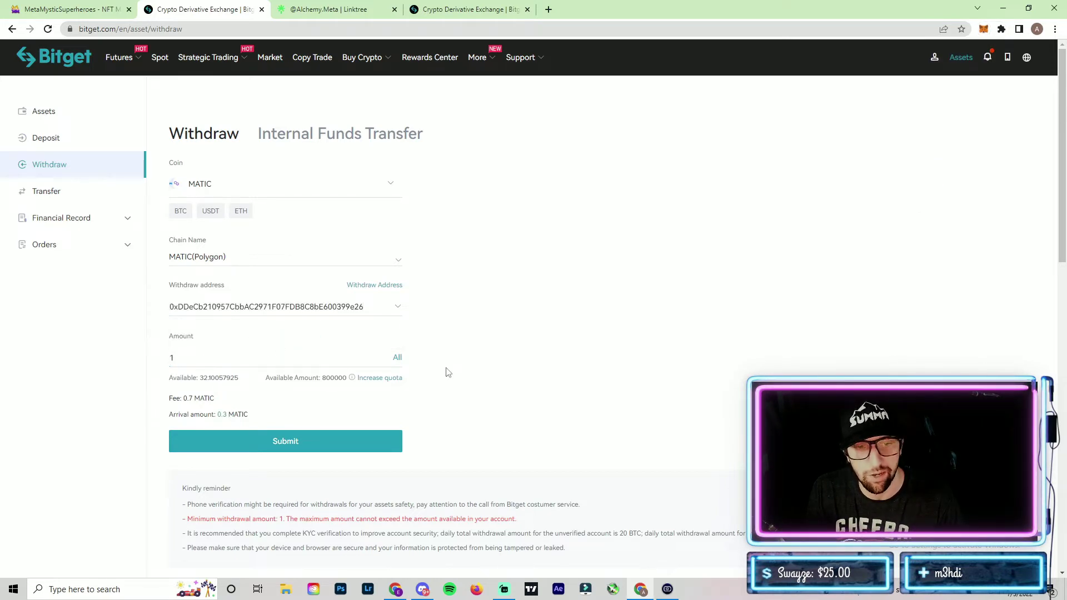
{"action": "left_click", "coordinate": [333, 453]}
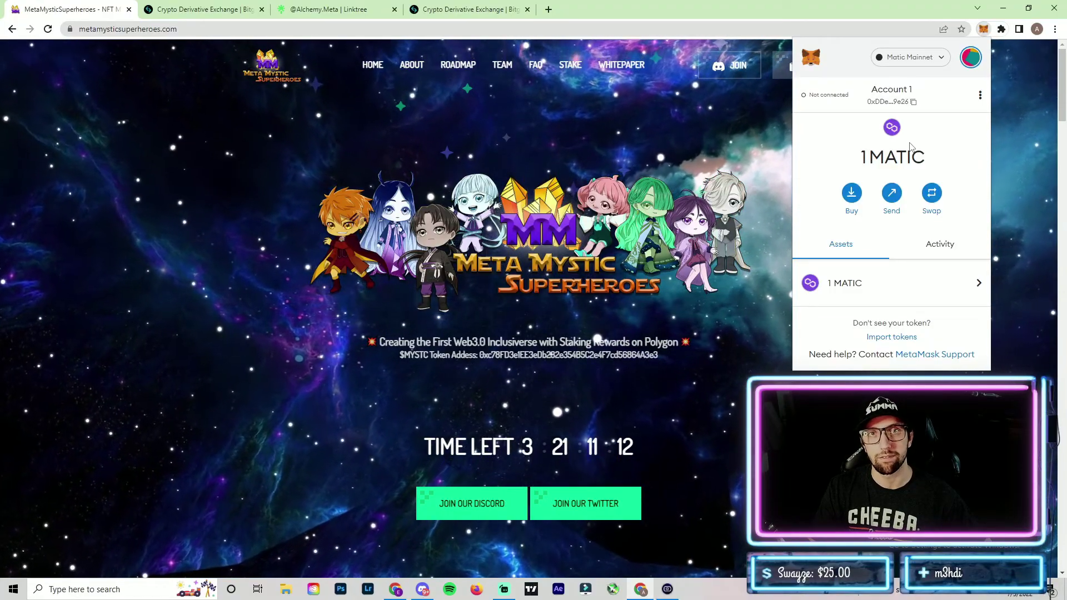
Step: Switch to the Alchemy.Meta Linktree tab with Ctrl+3
{"action": "key", "text": "ctrl+3"}
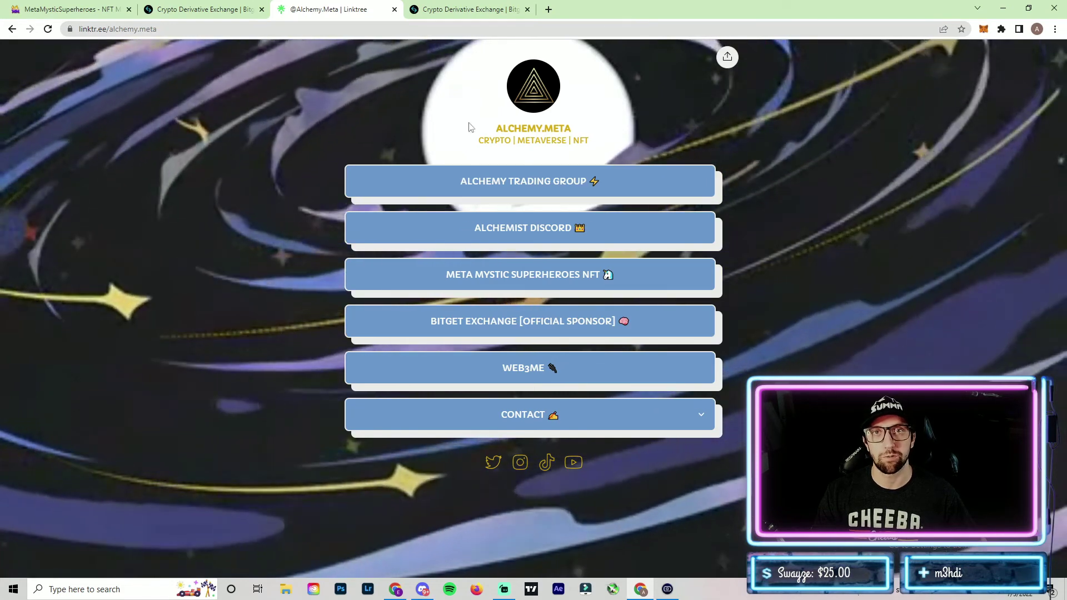
Step: Switch to the Bitget sign-up tab and scroll through My Rewards, including the $4,000 First Deposit Bonus
{"action": "key", "text": "ctrl+4"}
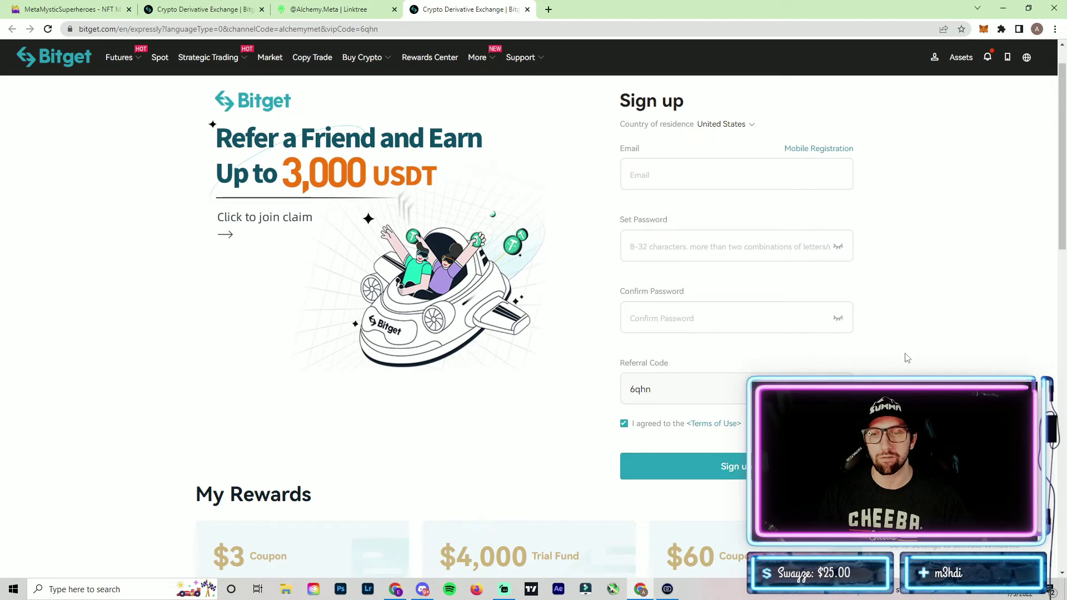
{"action": "scroll", "coordinate": [907, 357], "scroll_direction": "down", "scroll_amount": 5}
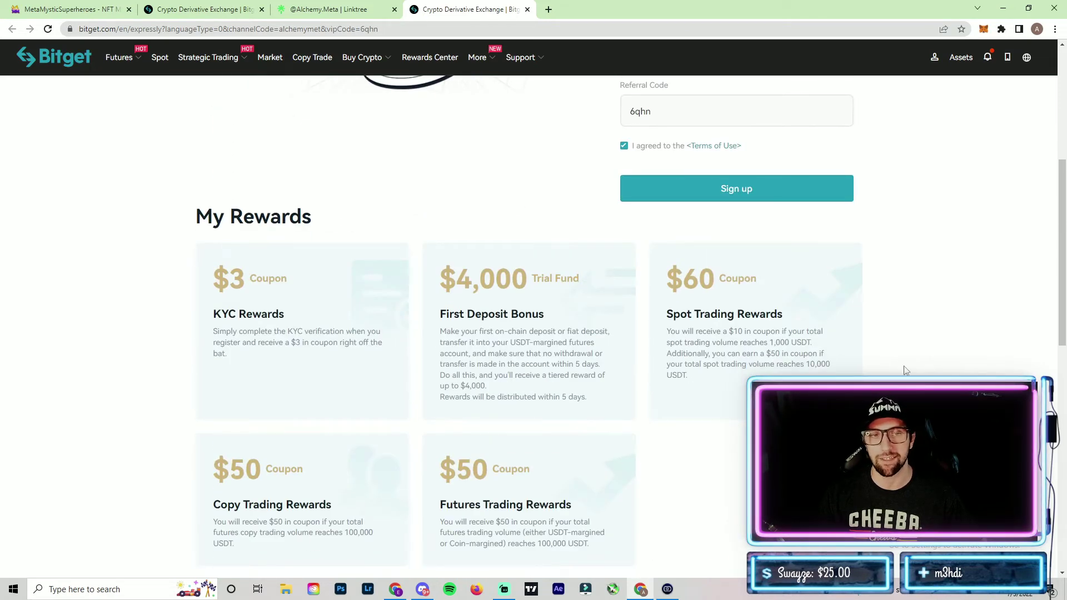
{"action": "scroll", "coordinate": [907, 370], "scroll_direction": "down", "scroll_amount": 1}
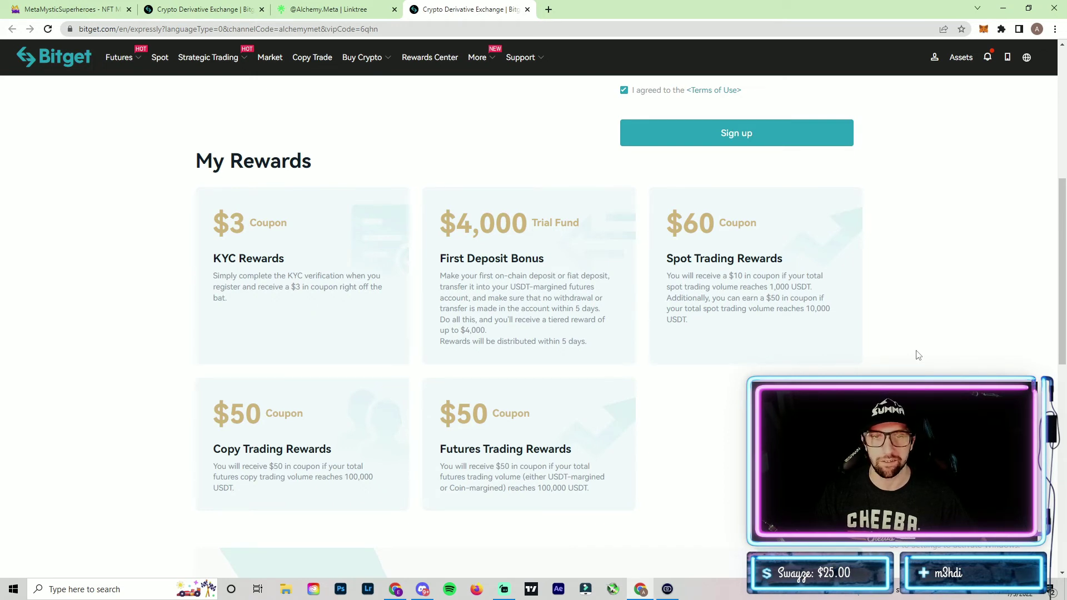
{"action": "scroll", "coordinate": [918, 355], "scroll_direction": "up", "scroll_amount": 3}
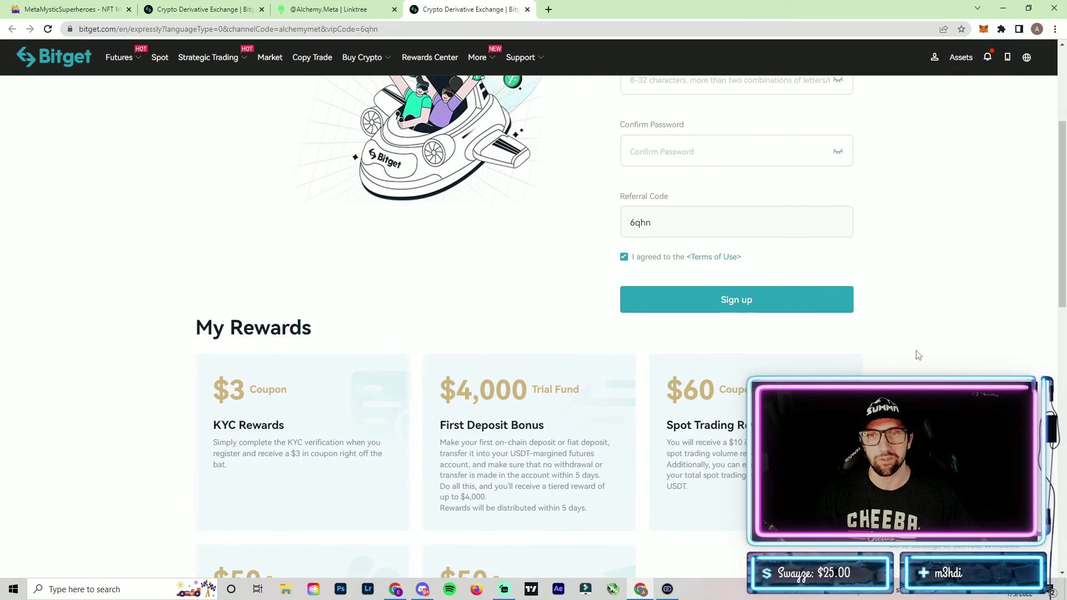
{"action": "scroll", "coordinate": [921, 334], "scroll_direction": "up", "scroll_amount": 1}
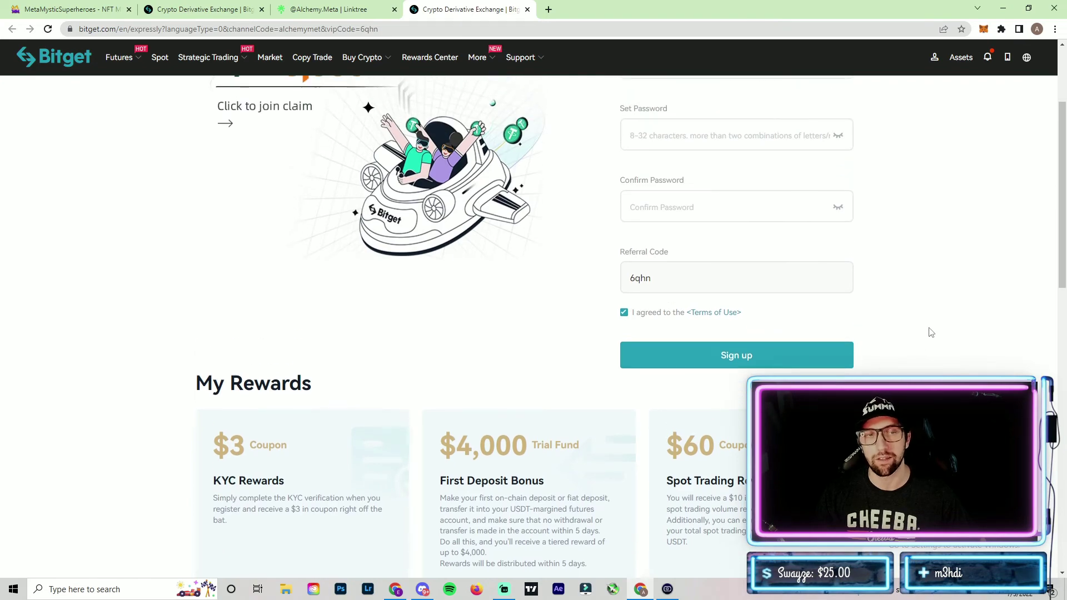
{"action": "scroll", "coordinate": [931, 332], "scroll_direction": "up", "scroll_amount": 3}
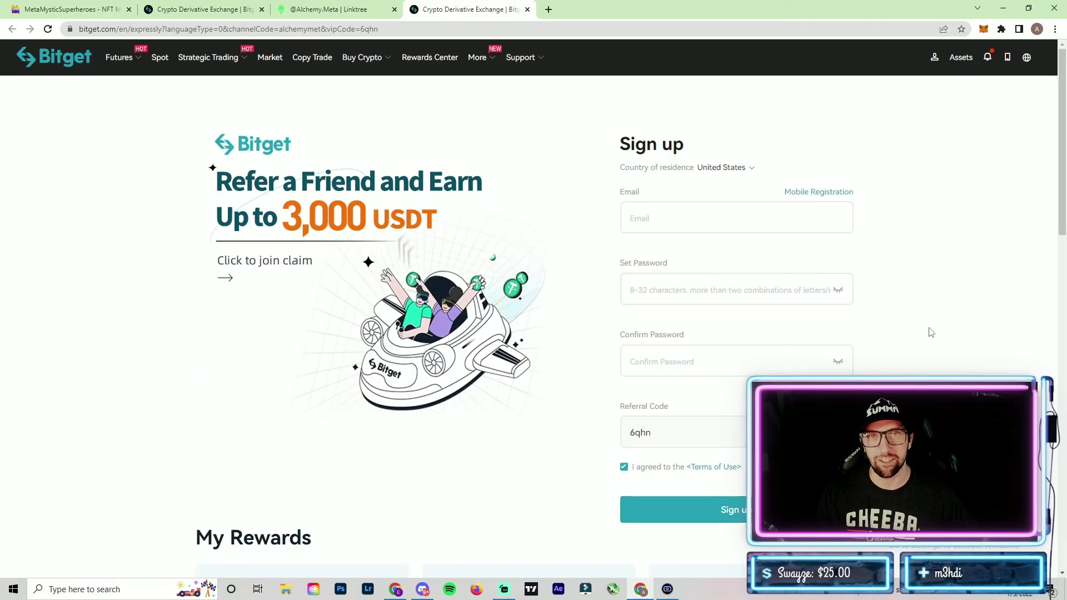